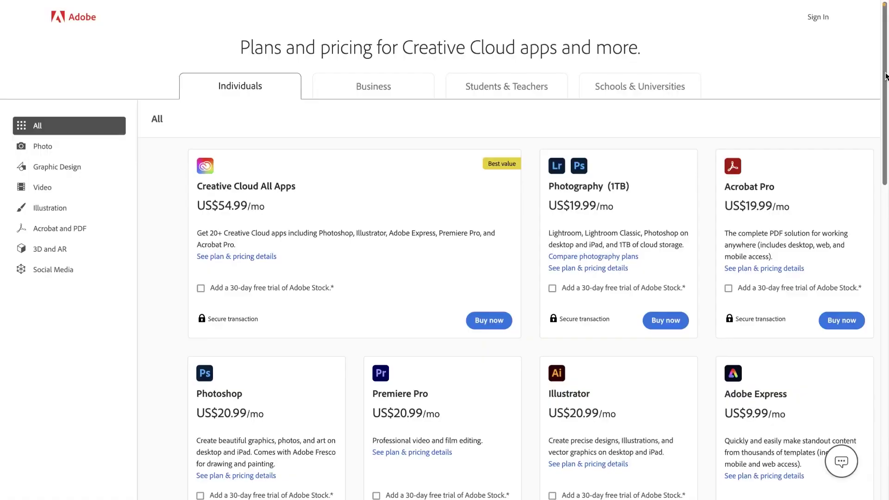
In HSL Shift, set the reds' Saturation Shift to 50 %, then switch to the cyan range.
drag(885, 76, 885, 163)
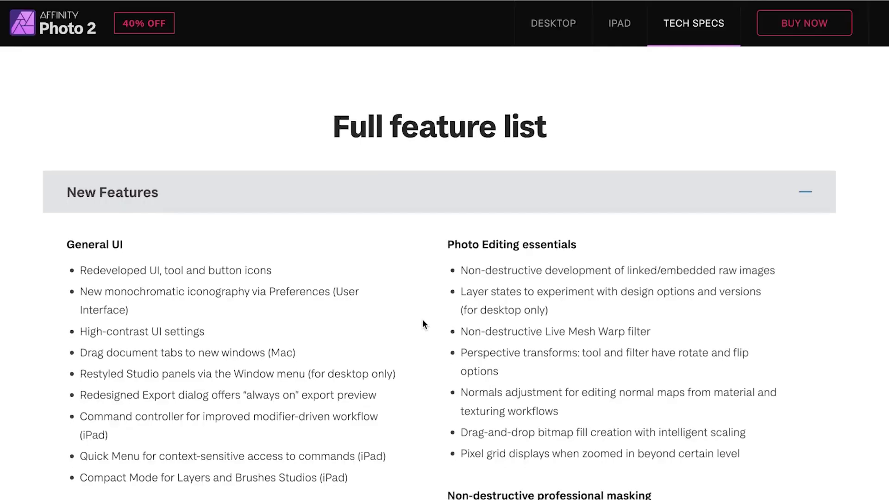
scroll(422, 320, down, 3)
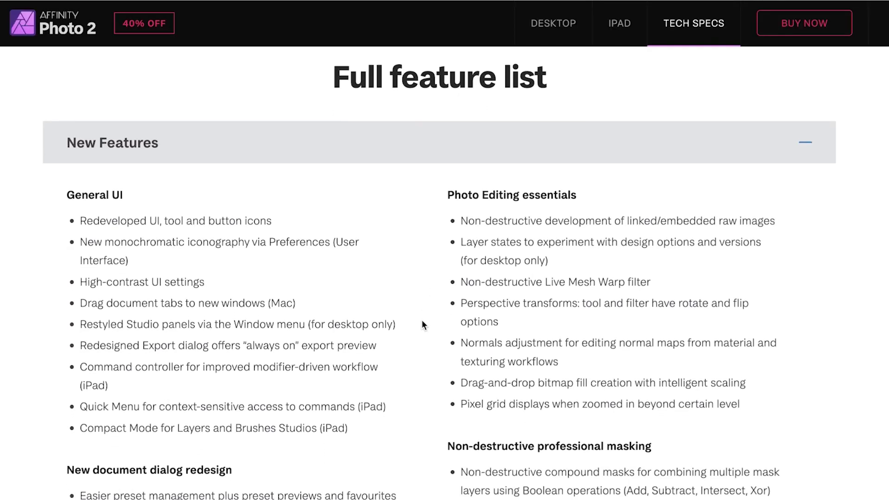
scroll(422, 321, down, 20)
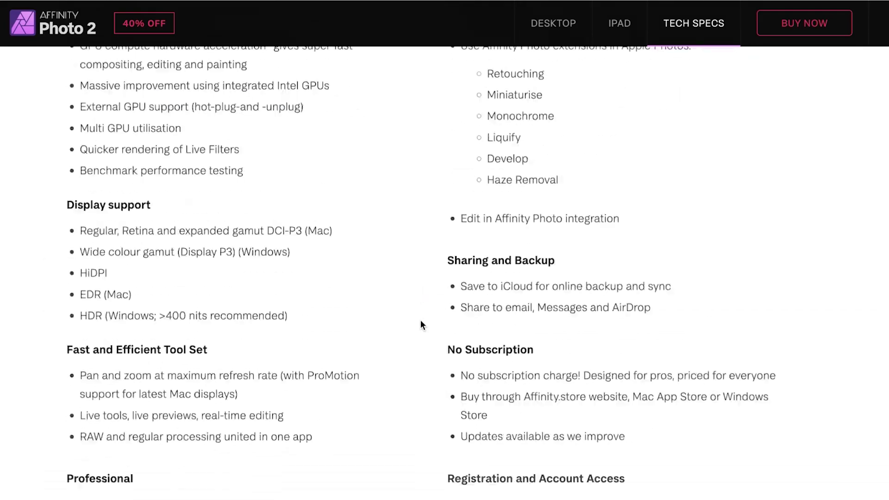
scroll(420, 320, down, 20)
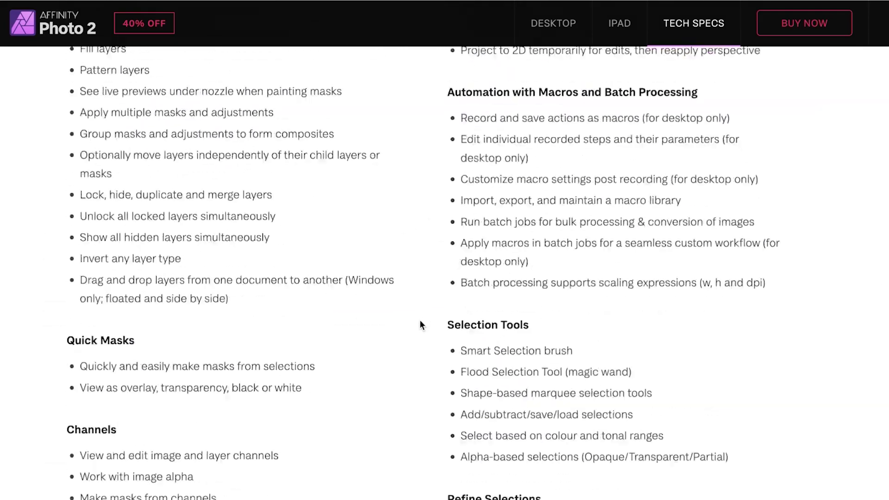
scroll(420, 324, down, 20)
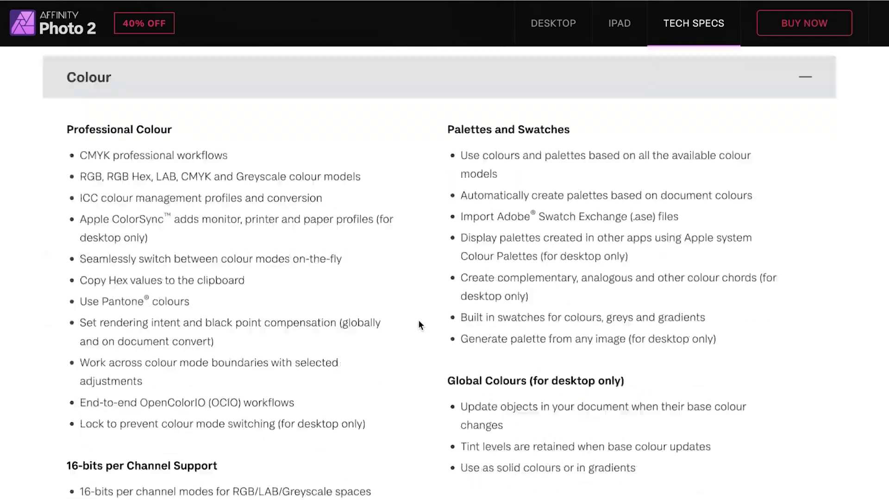
scroll(420, 324, down, 20)
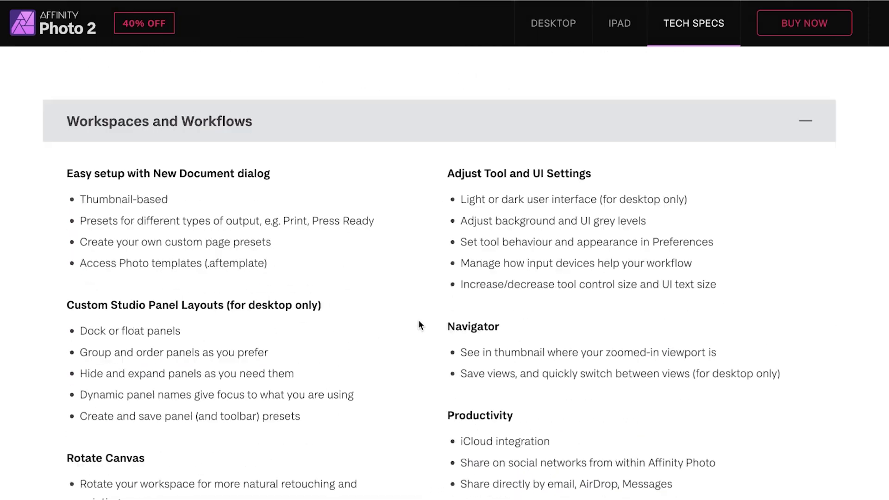
scroll(419, 324, down, 20)
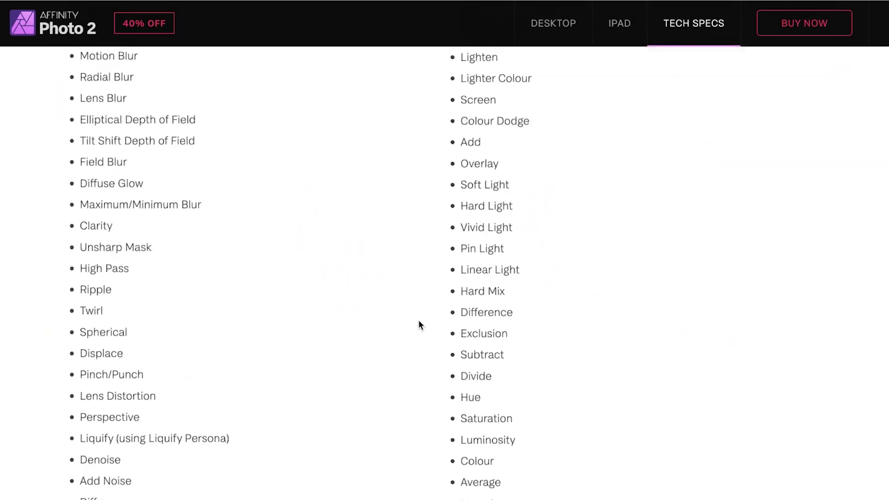
scroll(419, 324, down, 20)
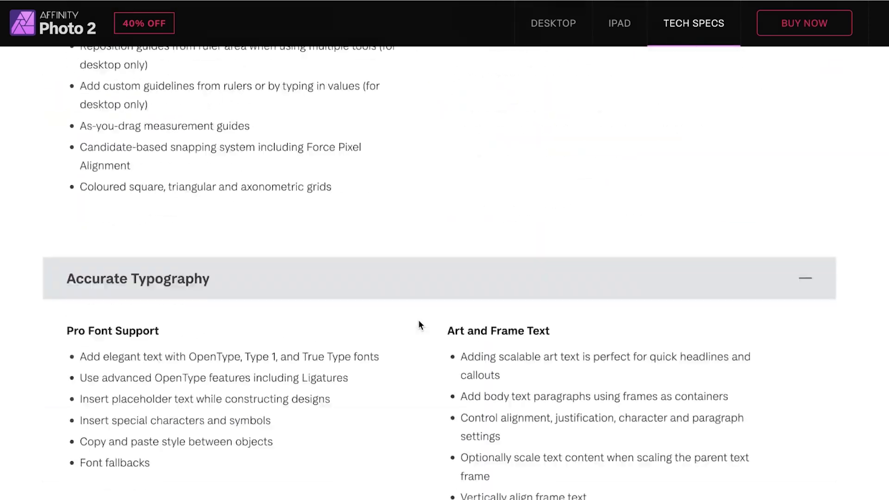
scroll(419, 324, down, 20)
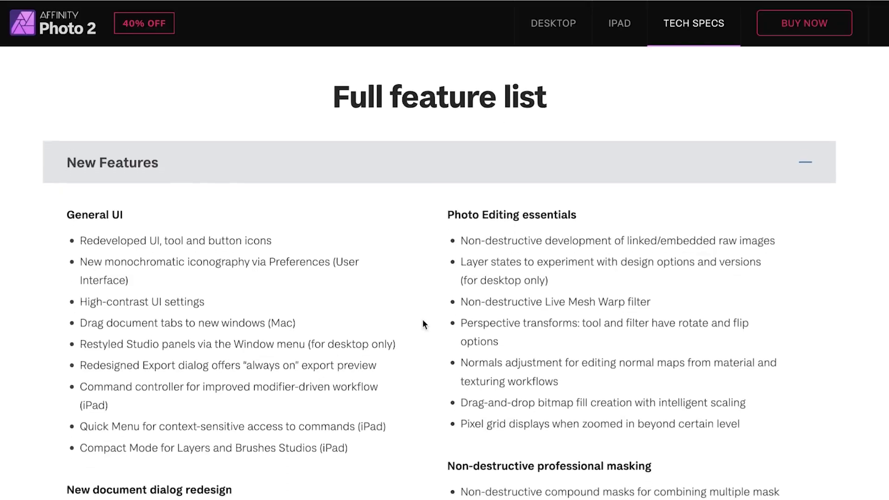
scroll(422, 319, down, 1)
scroll(421, 320, down, 20)
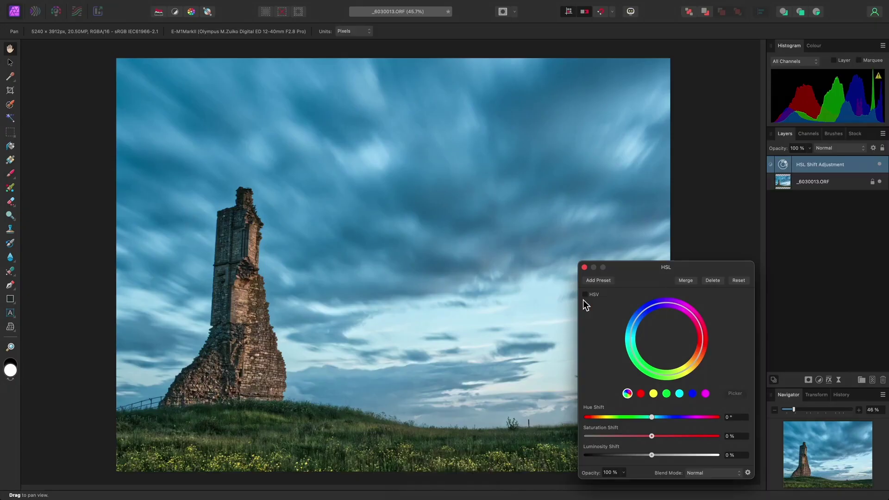
drag(654, 434, 687, 436)
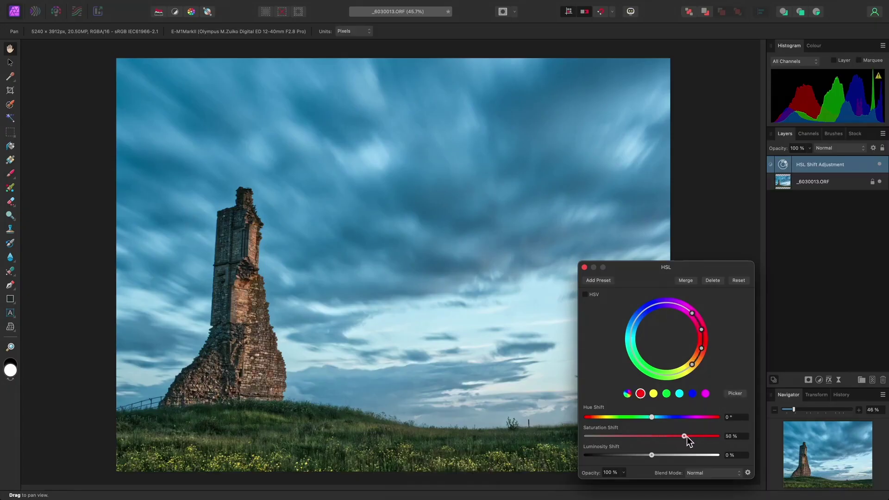
click(679, 393)
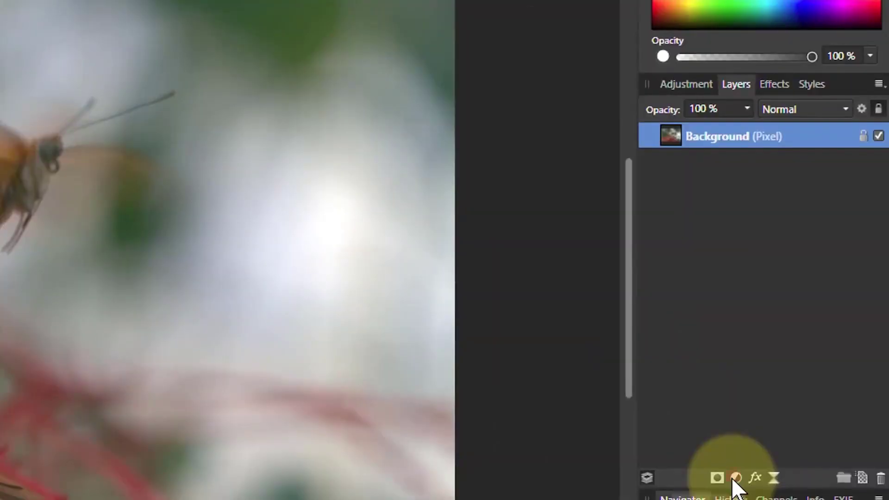
Add an Exposure adjustment layer and raise the exposure to 2.4.
click(736, 477)
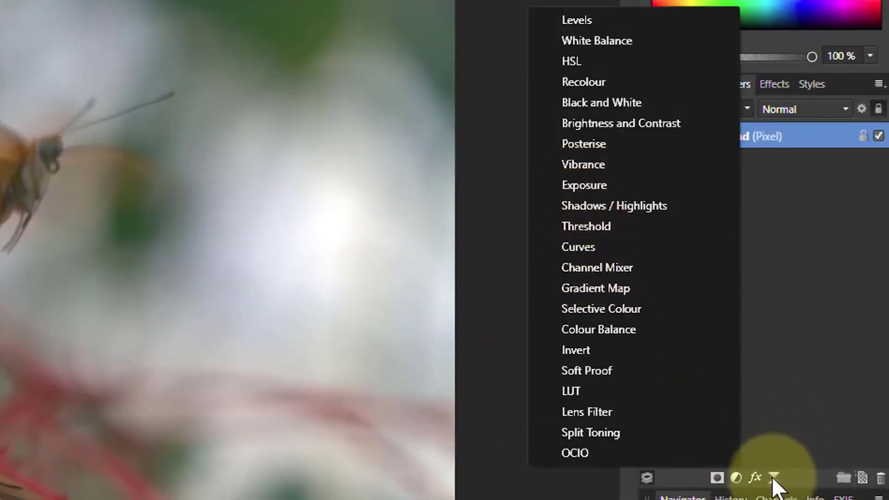
click(639, 185)
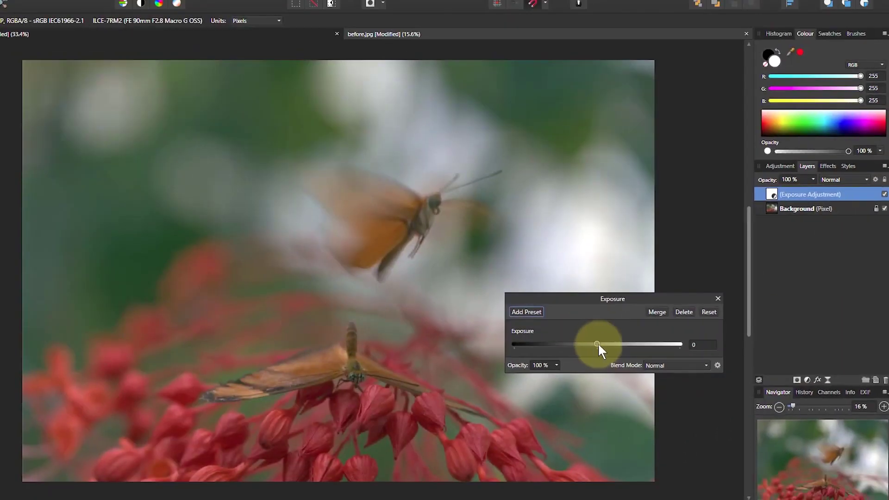
drag(349, 411, 342, 410)
drag(592, 345, 607, 346)
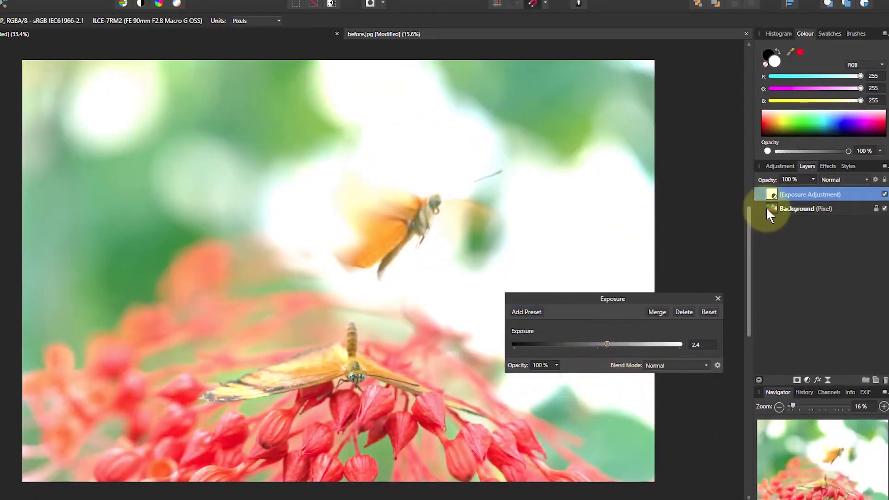
Toggle the Exposure layer off and on to compare, then bring up its layer commands.
click(884, 195)
click(884, 194)
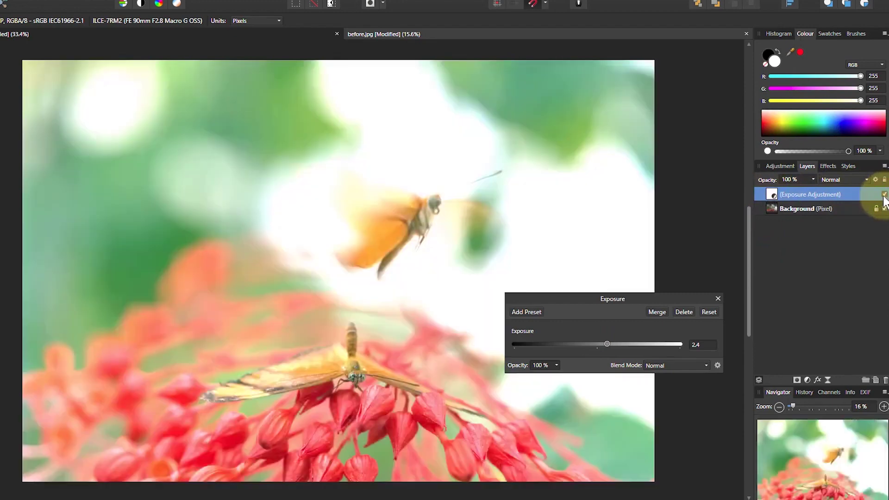
click(9, 1)
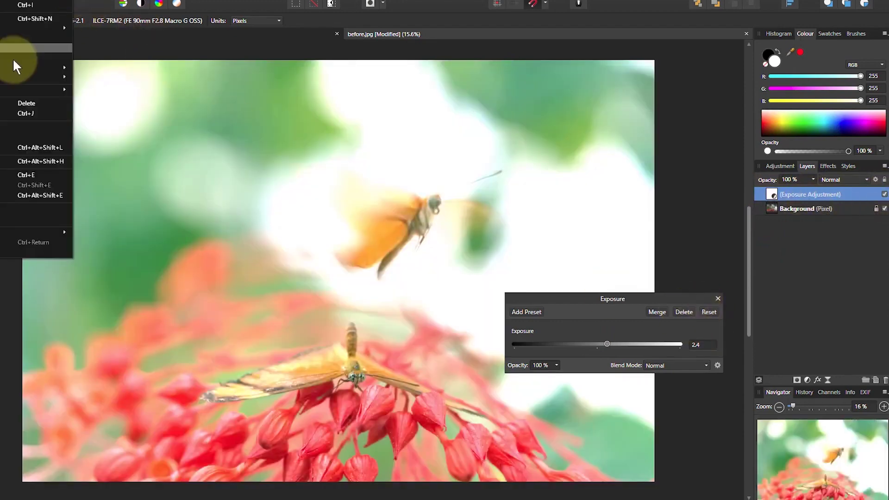
right_click(777, 198)
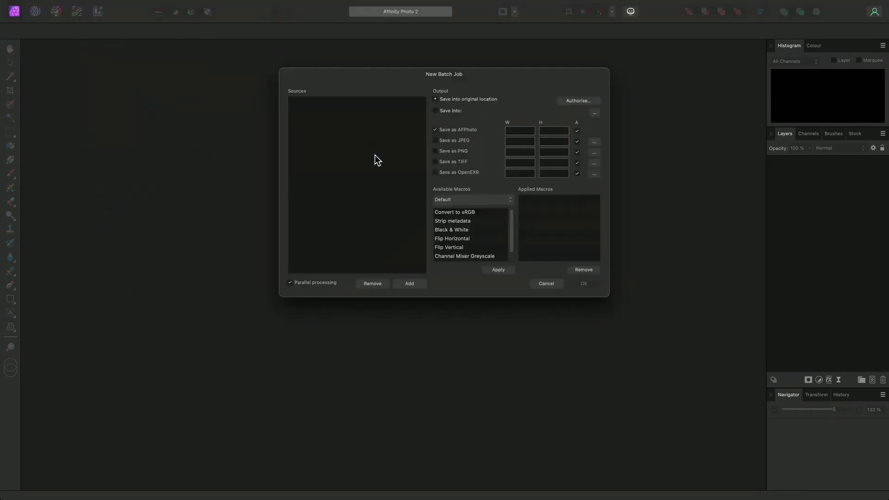
Add all nine Wildlife Imagery files as batch job sources.
click(410, 283)
click(490, 117)
key(Down)
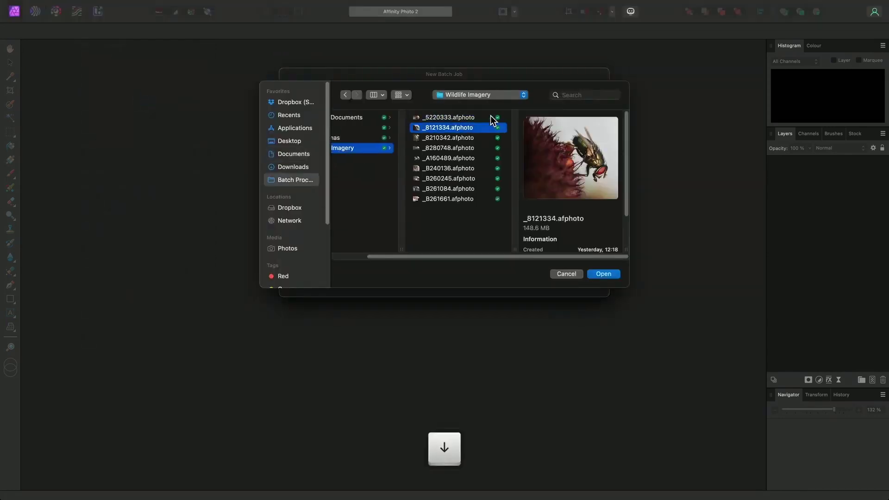
key(Down)
key(Down)
key(Down)
key(Down)
key(Down)
key(Down)
key(Down)
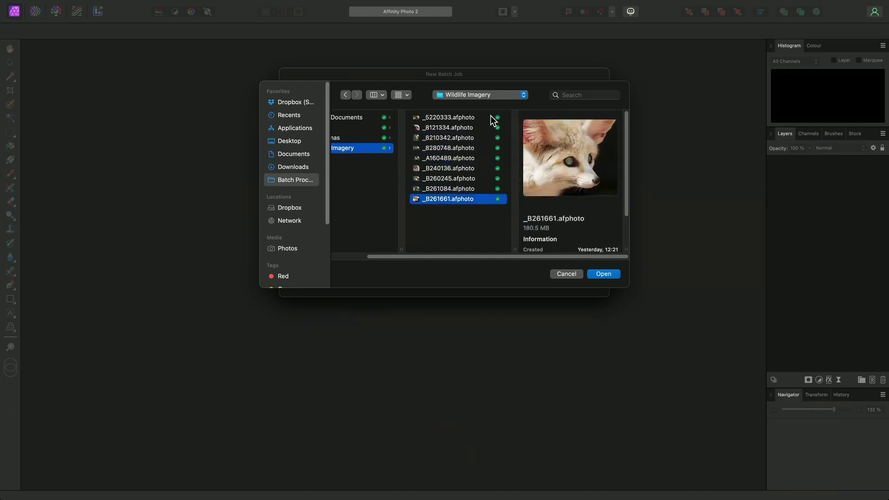
key(super+a)
key(Return)
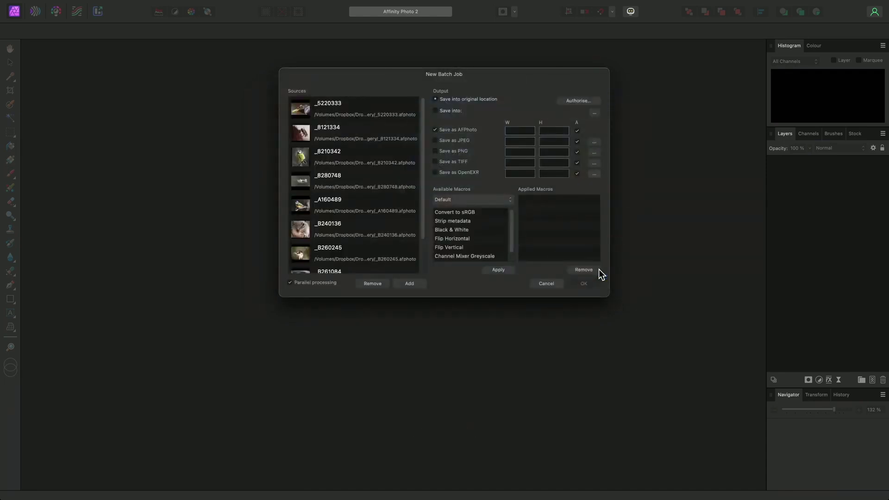
Set a new Wildlife Exported folder as the batch output folder.
click(594, 112)
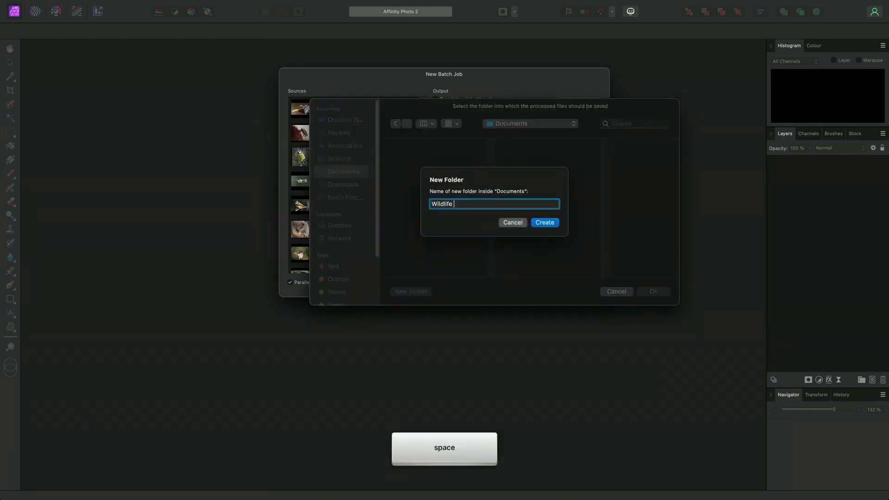
key(Return)
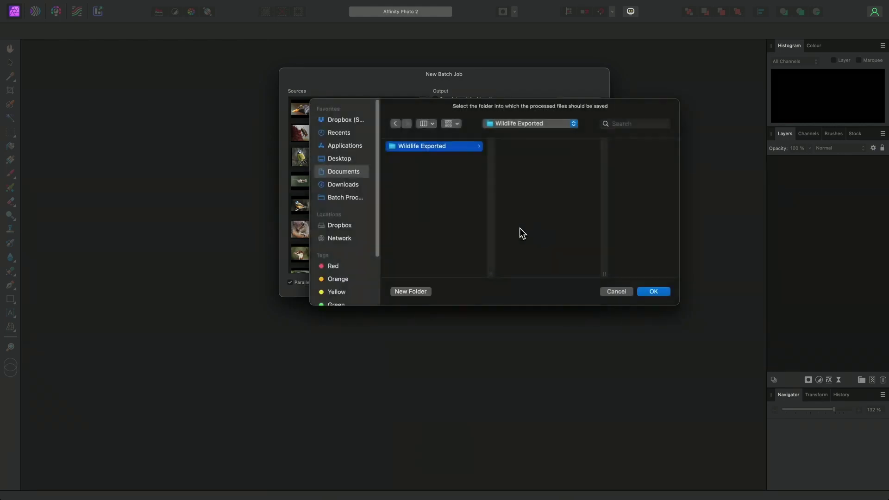
click(653, 290)
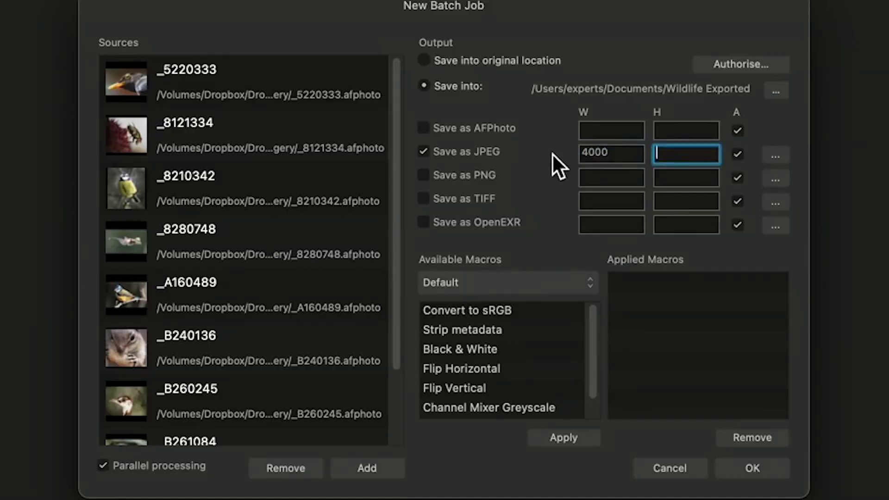
Set JPEG output to Lanczos 3 (non-separable) resampling and the sRGB IEC61966-2.1 profile.
click(775, 156)
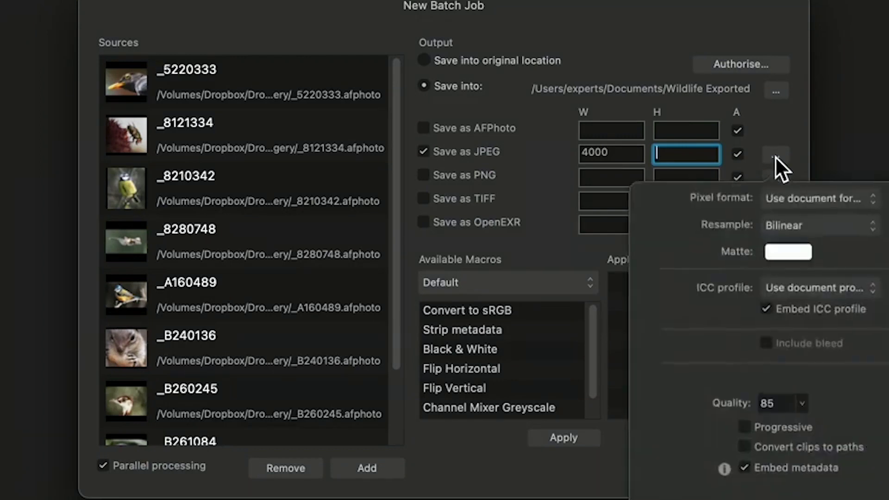
click(817, 227)
click(821, 287)
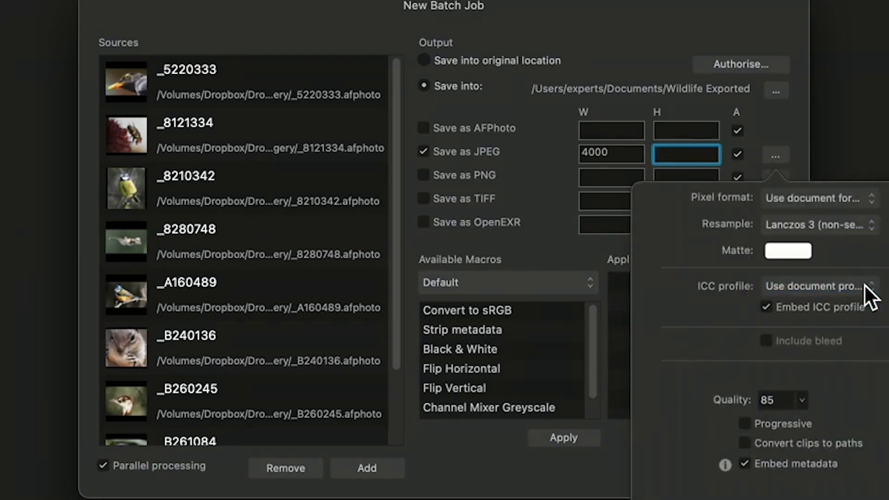
click(864, 286)
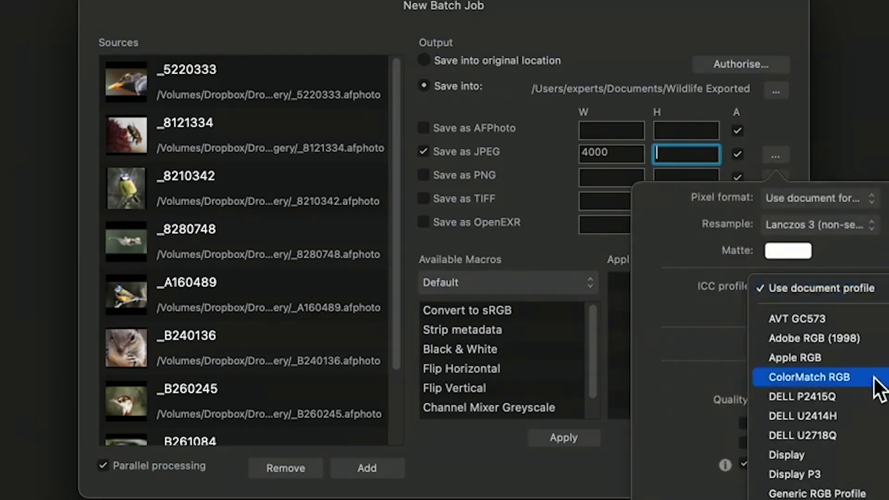
click(824, 497)
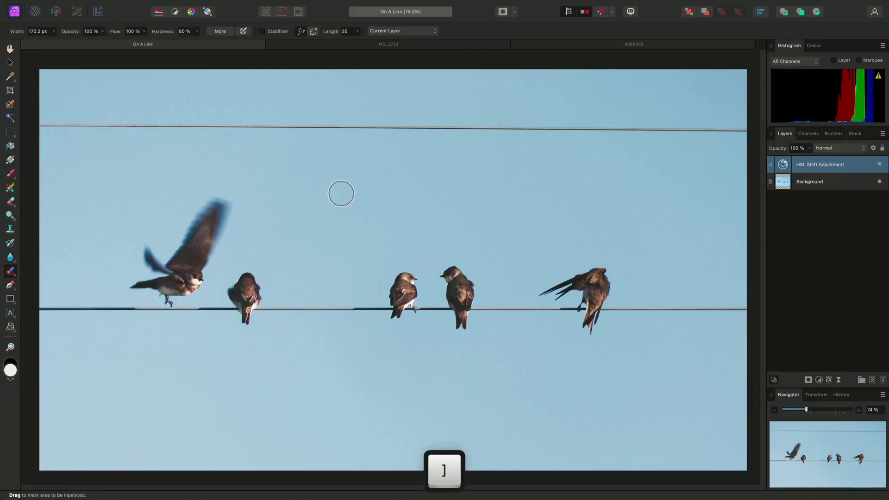
Inpaint out the upper wire on the Background layer and the rightmost bird using Current Layer & Below.
click(829, 182)
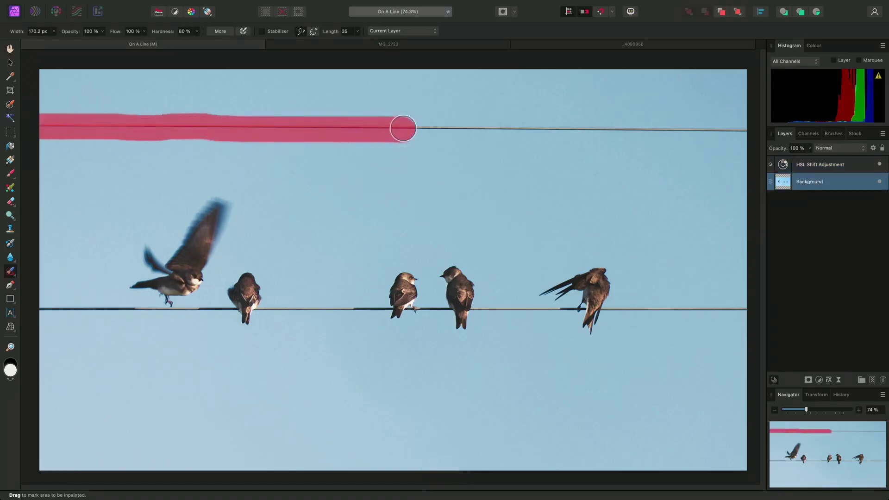
drag(402, 128, 746, 134)
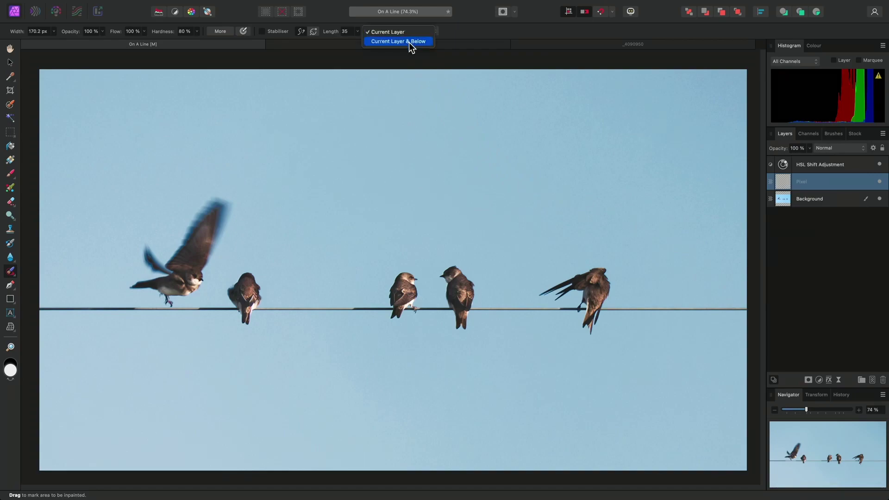
click(398, 41)
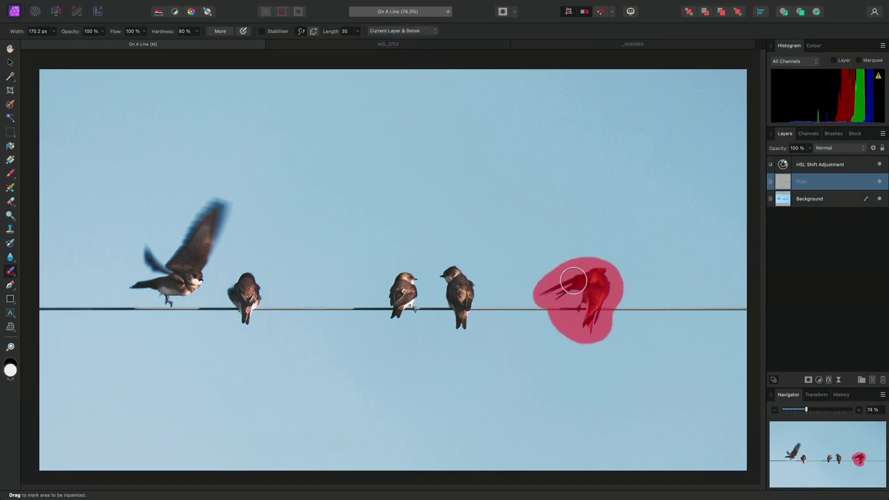
drag(573, 280, 575, 281)
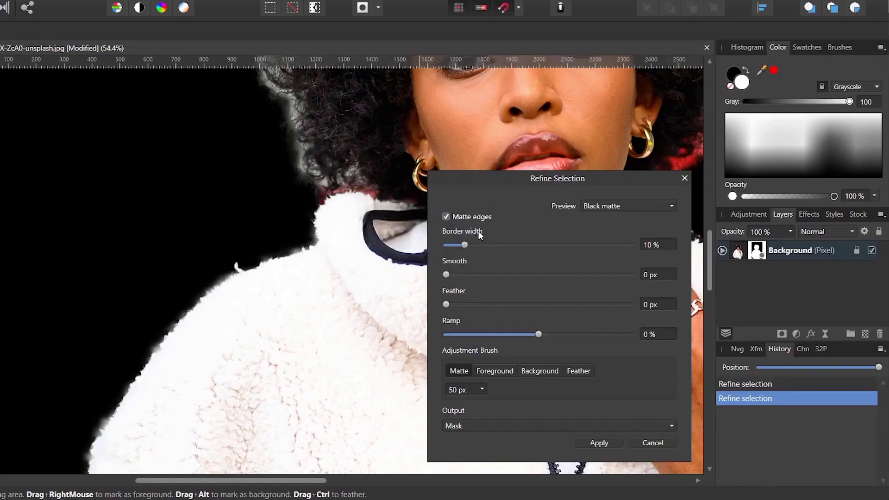
Widen the matte border, max the ramp, and paint matte over the hair edges and stray curls.
drag(466, 248, 630, 245)
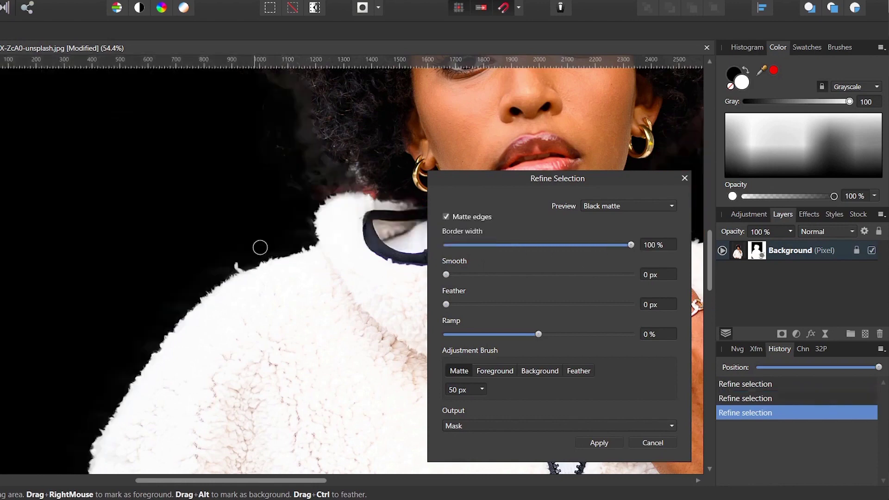
drag(278, 69, 299, 245)
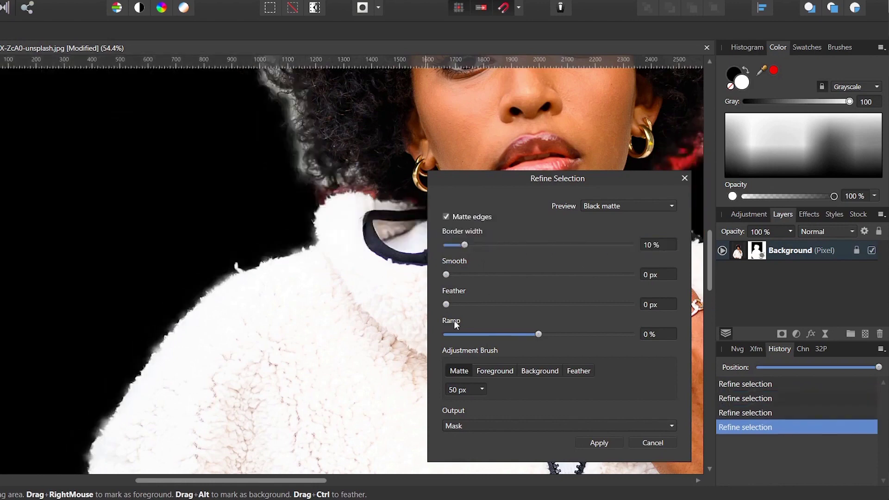
drag(536, 333, 337, 351)
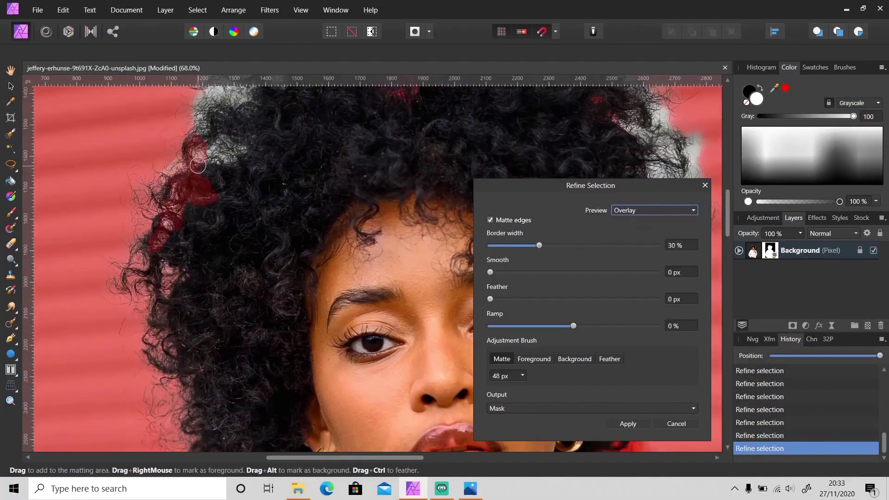
scroll(198, 165, up, 5)
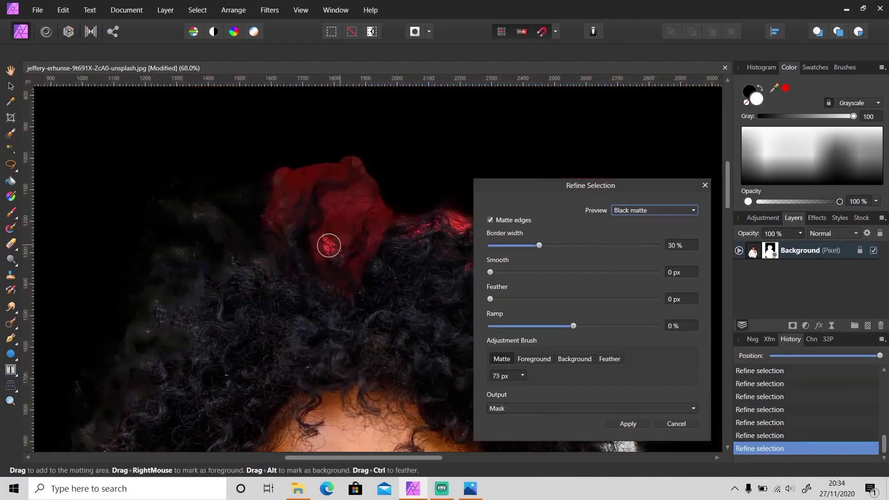
drag(370, 199, 405, 234)
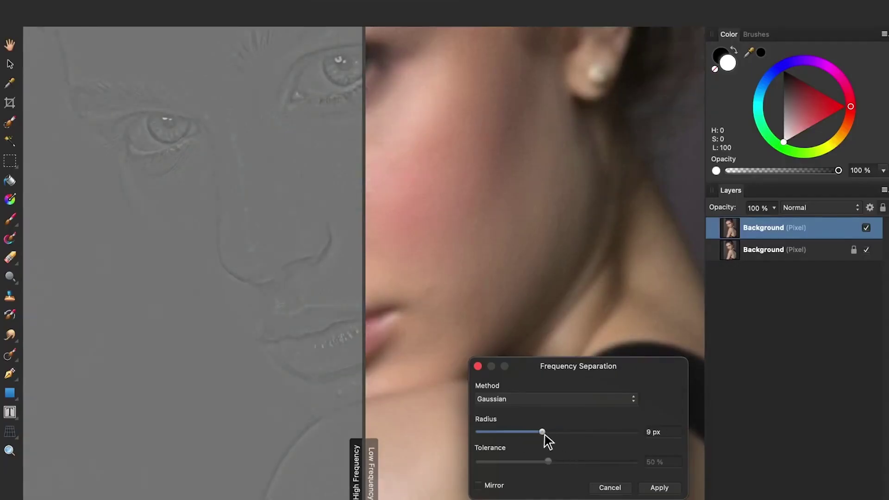
Apply Frequency Separation to the portrait with a 5.9 px radius.
scroll(428, 190, up, 3)
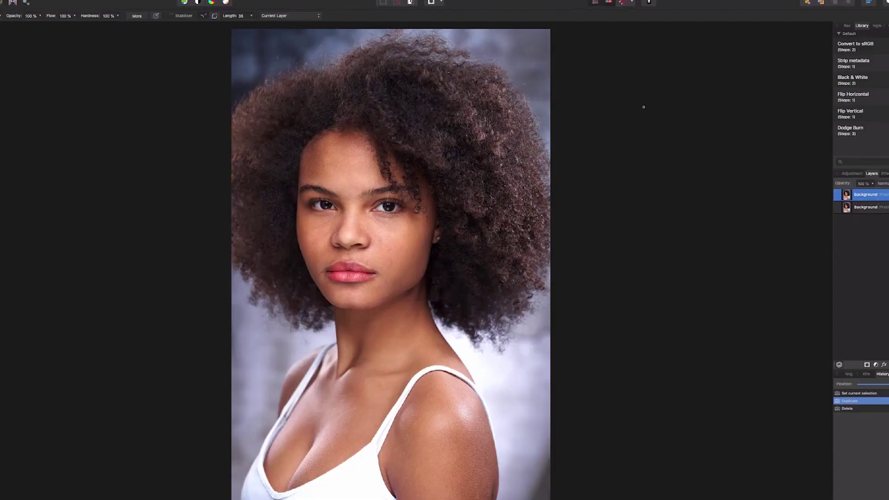
click(114, 6)
click(215, 107)
scroll(384, 227, up, 3)
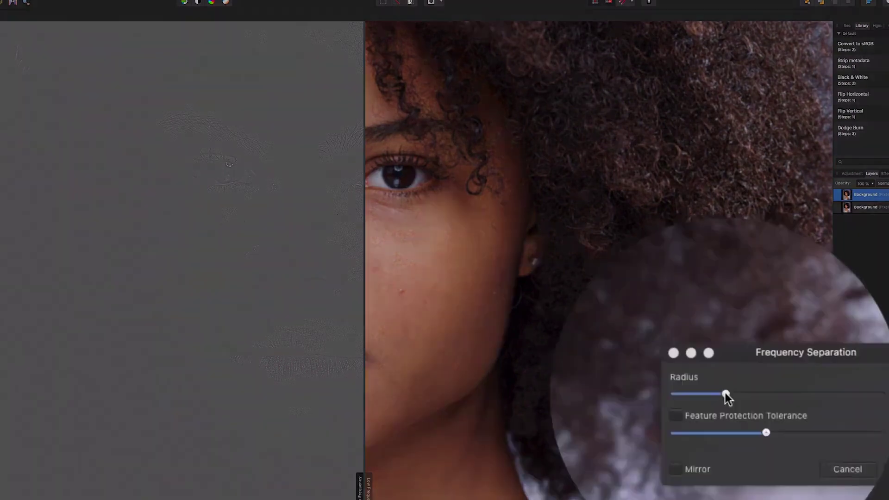
drag(725, 468, 733, 468)
Add a Black & White adjustment to render the portrait monochrome.
scroll(313, 254, up, 3)
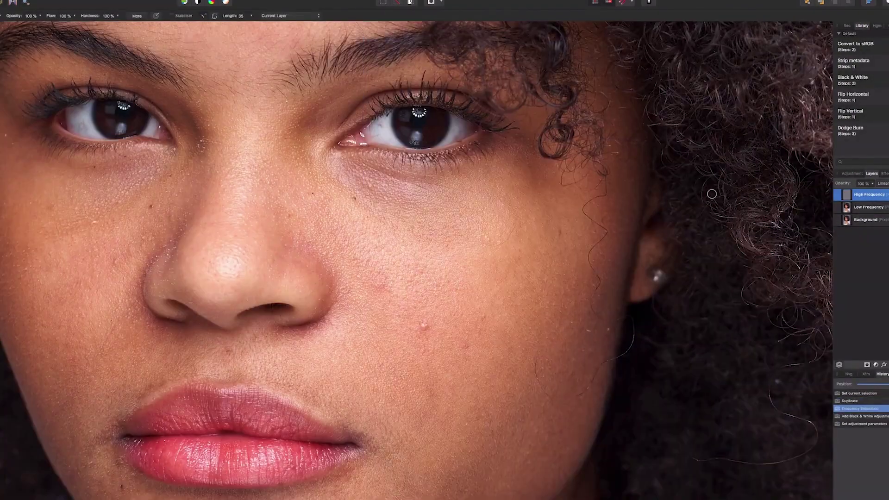
click(859, 235)
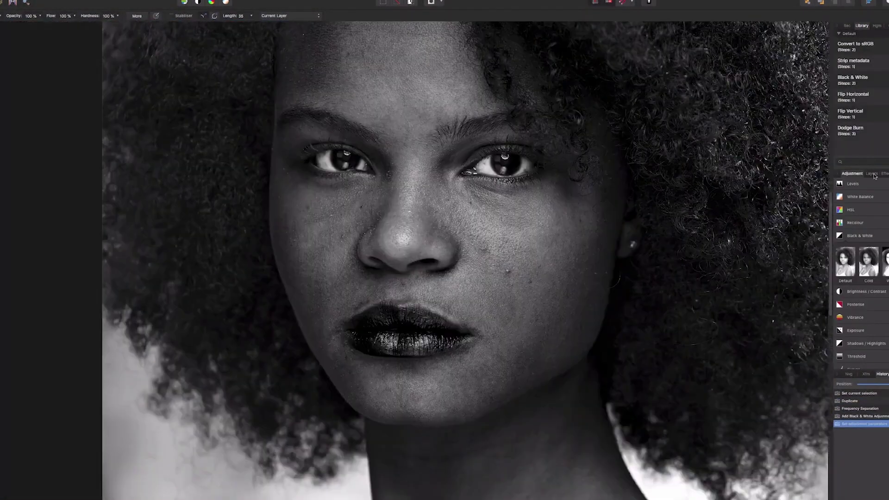
click(872, 174)
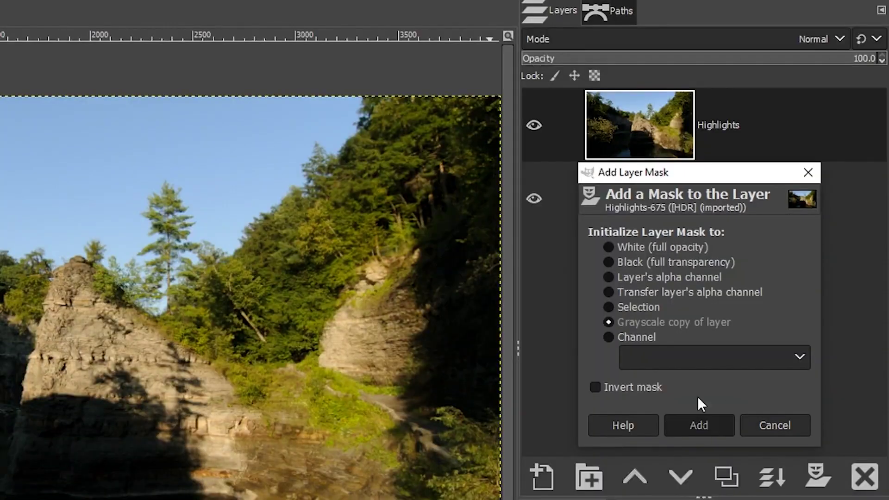
Add the grayscale-copy mask to Highlights and toggle its visibility to compare.
key(Return)
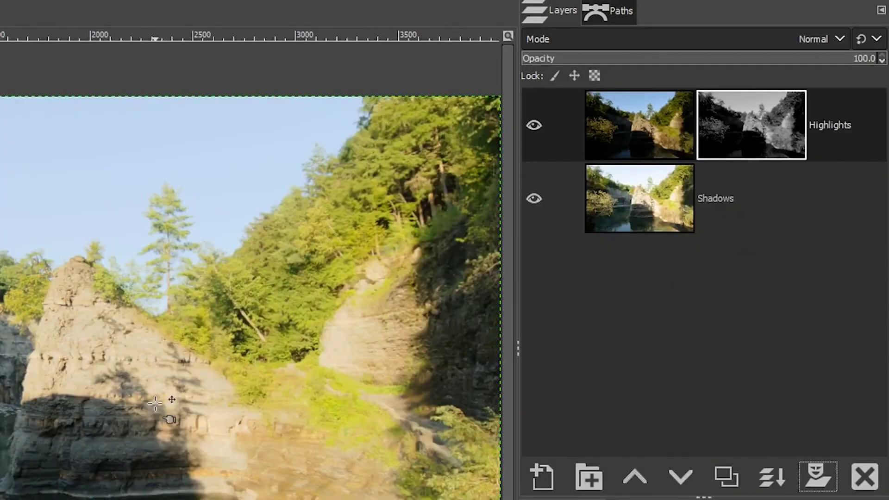
click(534, 125)
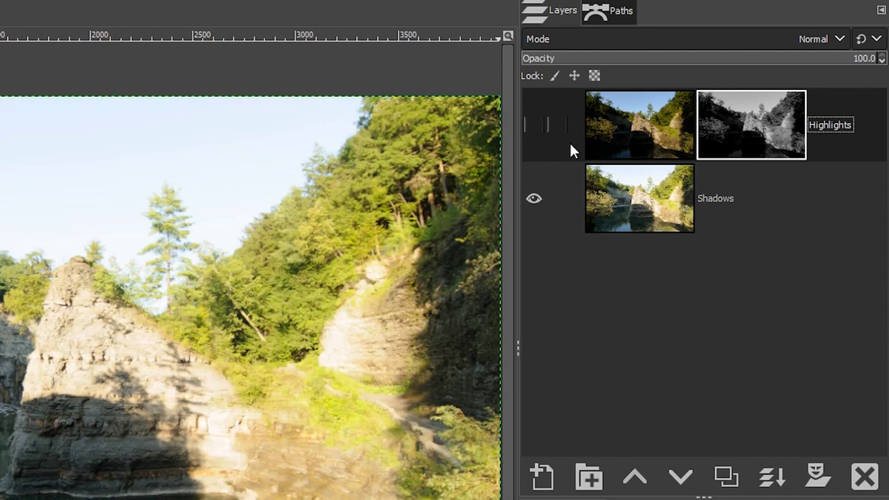
click(533, 125)
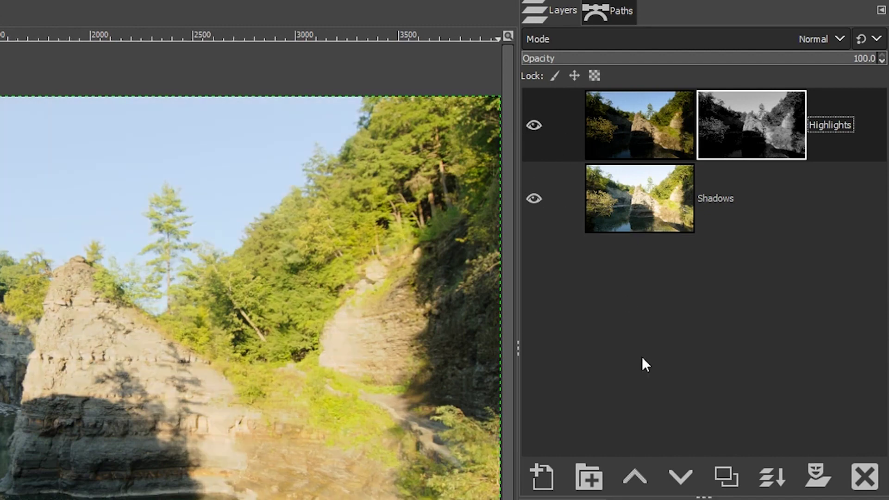
Duplicate the Shadows layer and rename the copy 'Exposure Adjustment'.
click(643, 205)
click(725, 475)
key(Return)
text(E)
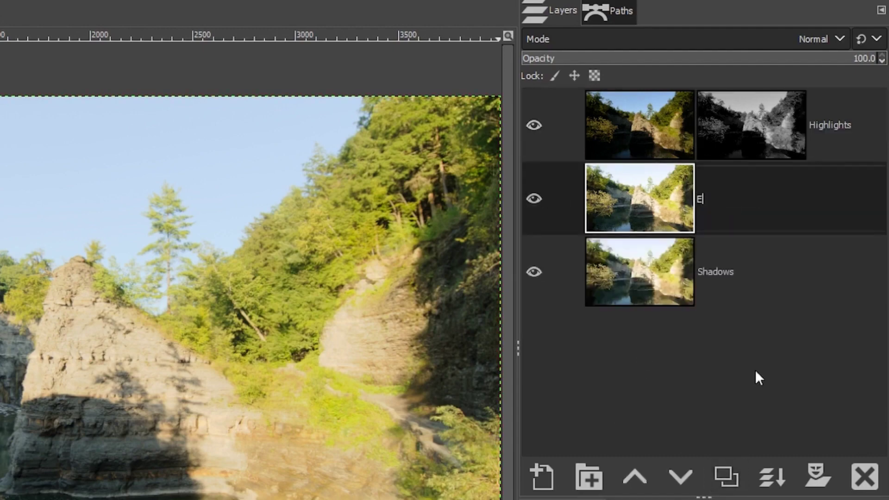
text(xposure Adjustment)
Open Colors > Levels for the new layer, then start the HDR merge of the bracketed photos.
click(82, 10)
click(113, 193)
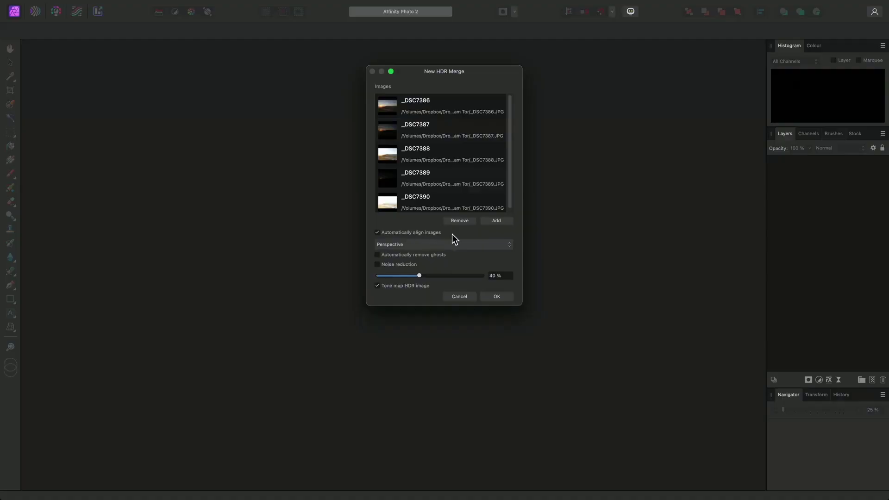
click(497, 296)
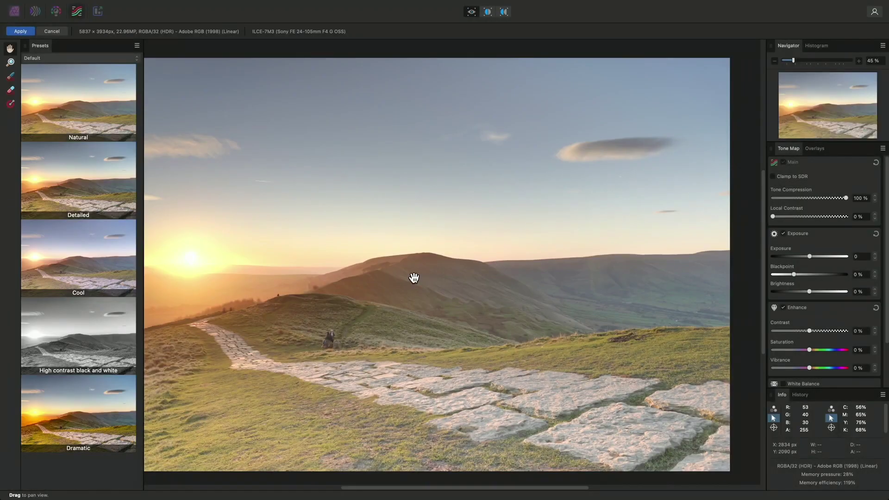
mouse_move(844, 198)
mouse_down()
mouse_move(767, 198)
mouse_move(840, 205)
mouse_up()
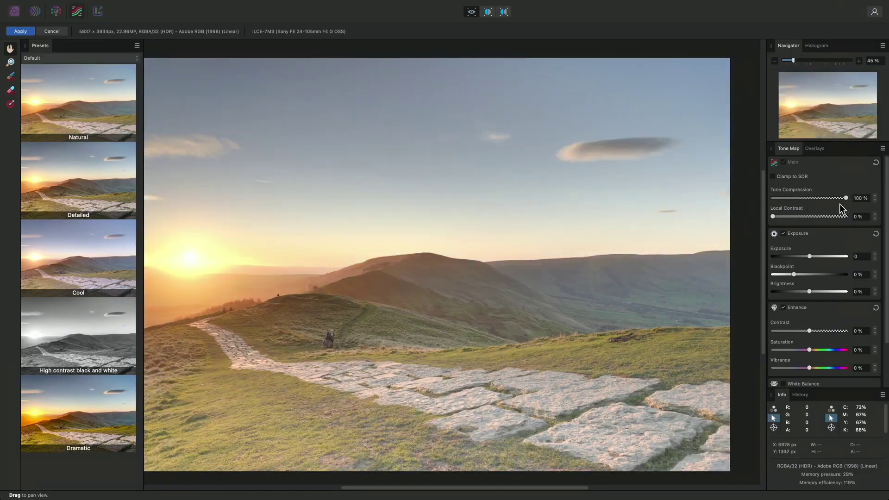